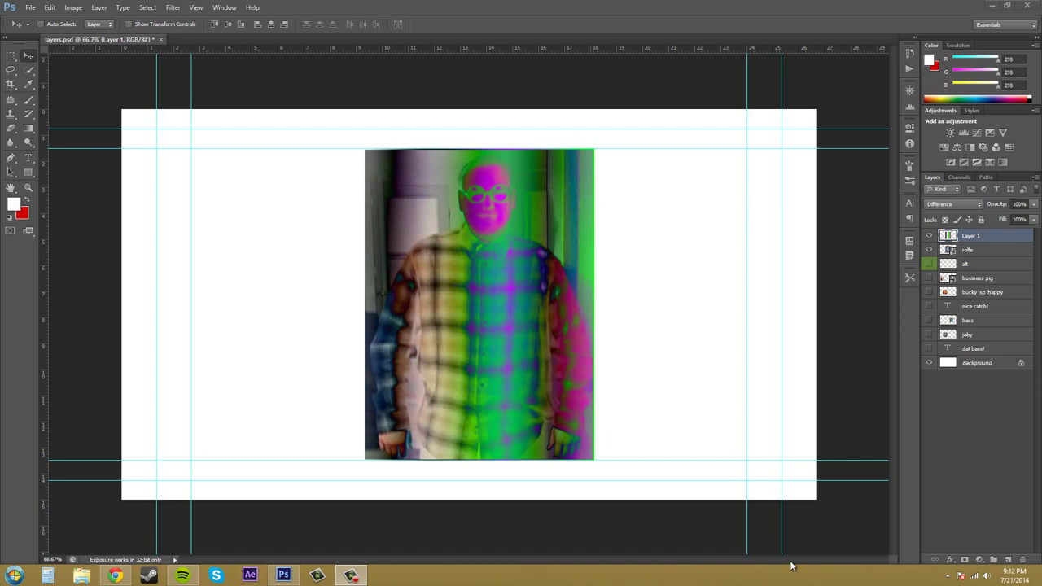
Step: Open Layer 1's blend mode list, currently set to Difference, in the Layers panel
{"action": "left_click", "coordinate": [965, 207]}
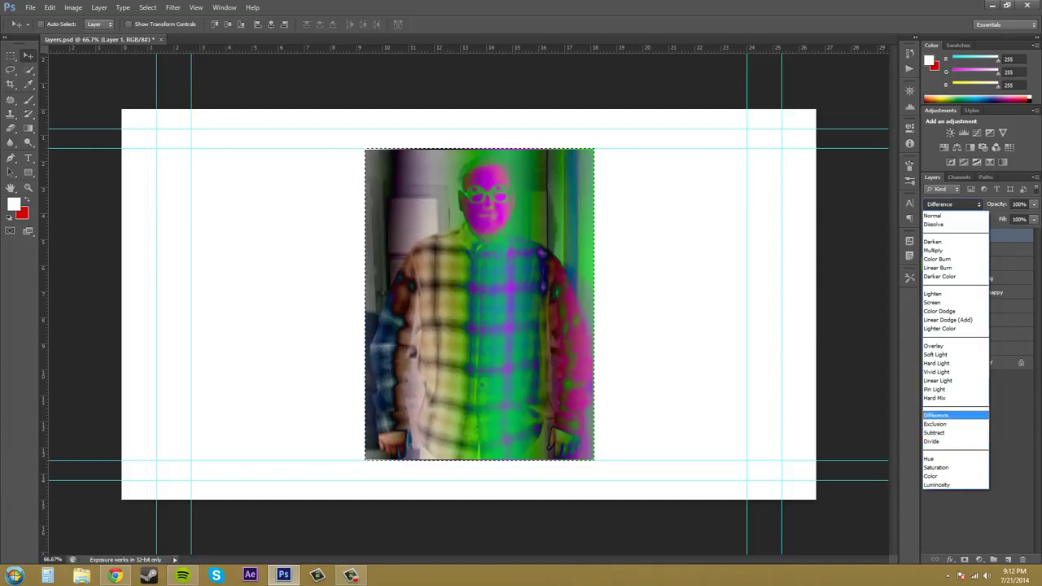
Step: Preview Pin Light on Layer 1, then switch it back to Difference
{"action": "key", "text": "Return"}
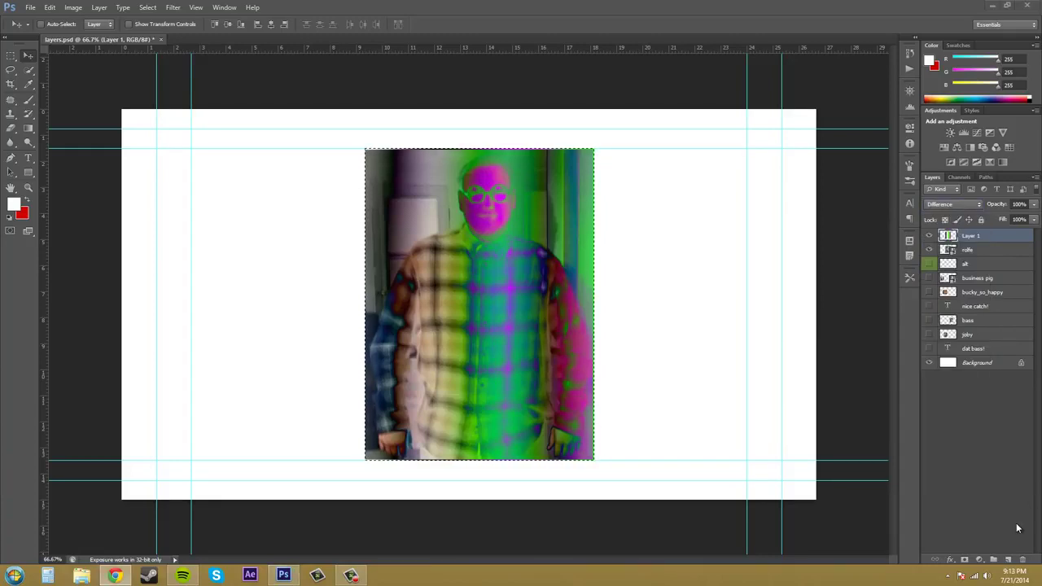
{"action": "left_click", "coordinate": [957, 202]}
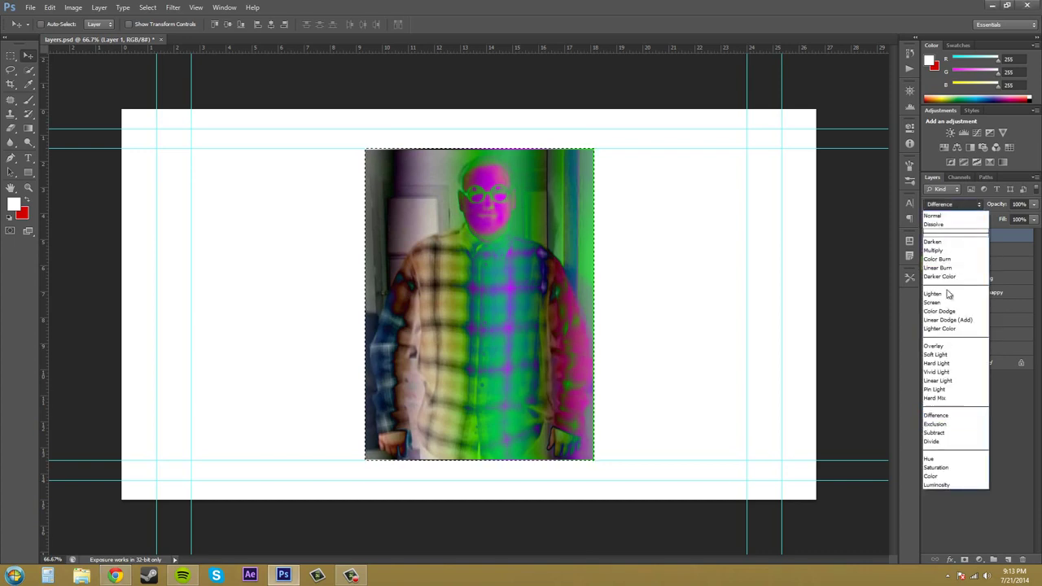
{"action": "left_click", "coordinate": [950, 422]}
{"action": "key", "text": "shift+minus"}
{"action": "key", "text": "shift+minus"}
{"action": "key", "text": "shift+minus"}
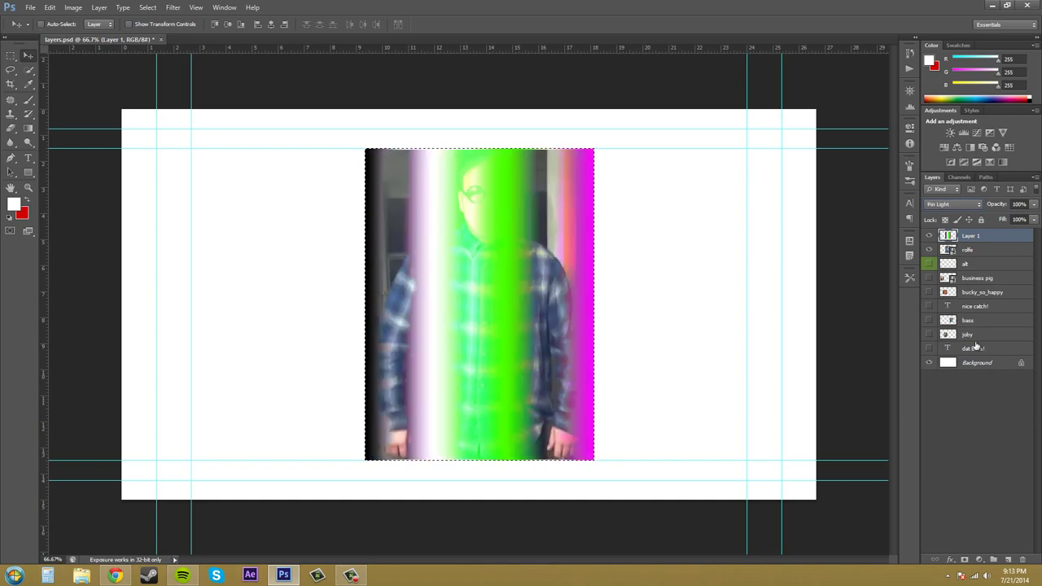
{"action": "left_click", "coordinate": [944, 203]}
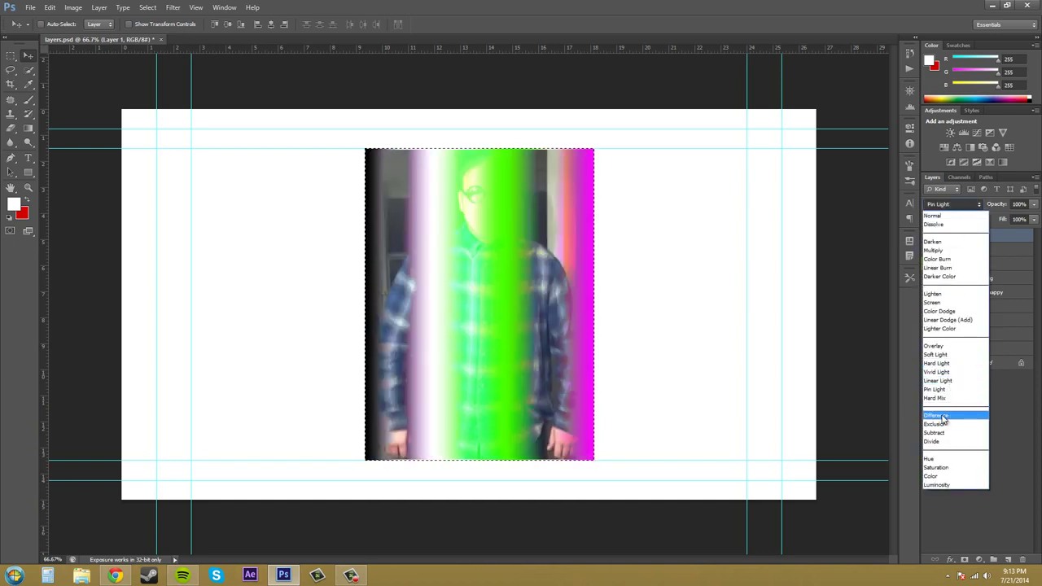
{"action": "left_click", "coordinate": [943, 417]}
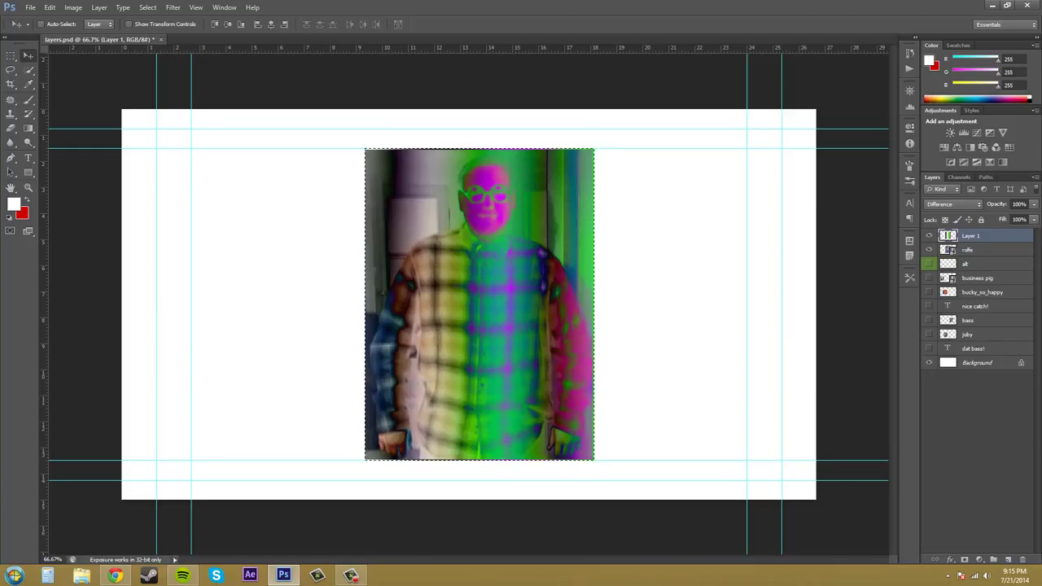
Step: Set Layer 1 to Exclusion, then Subtract, and deselect with Ctrl+D
{"action": "left_click", "coordinate": [950, 205]}
{"action": "left_click", "coordinate": [934, 424]}
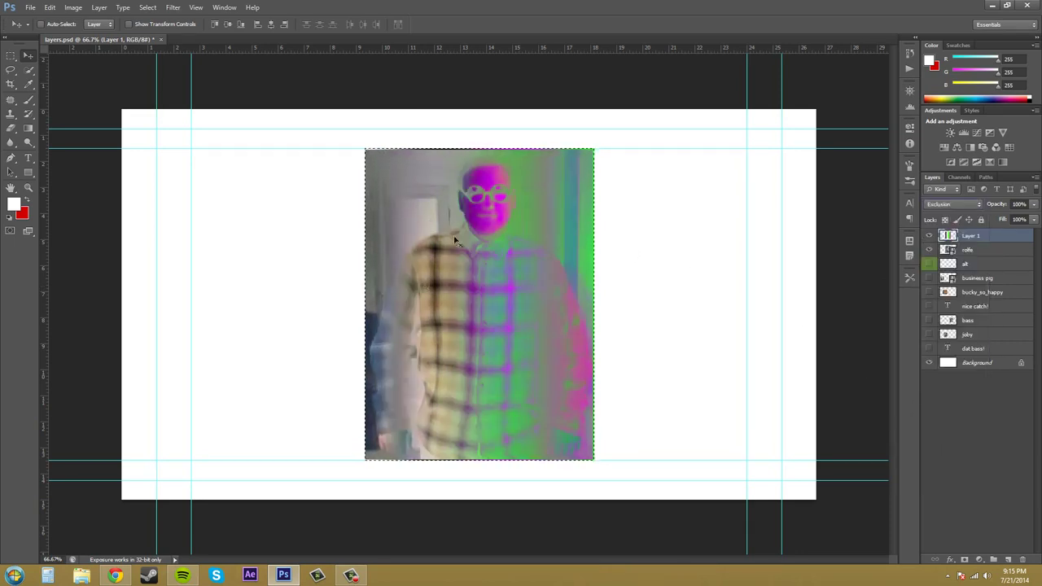
{"action": "left_click", "coordinate": [960, 207]}
{"action": "left_click", "coordinate": [935, 430]}
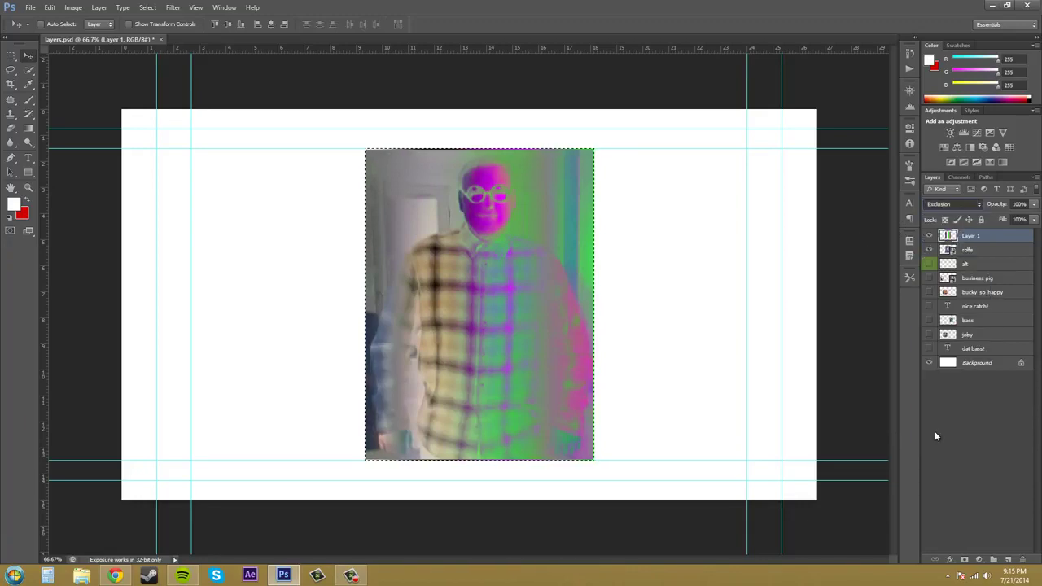
{"action": "key", "text": "ctrl+d"}
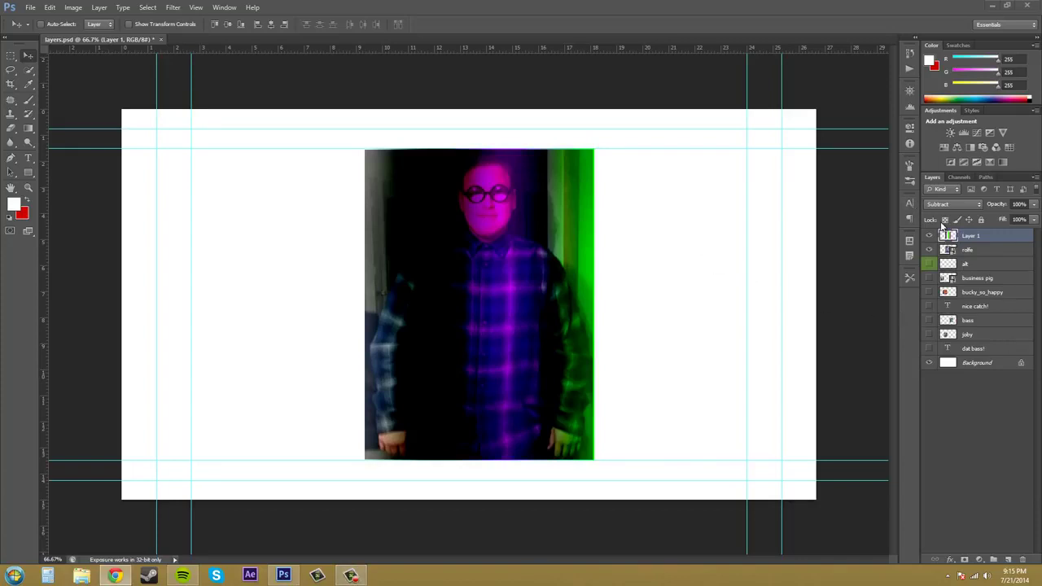
Step: Set Layer 1 to Divide, washing the portrait into pale blue, magenta and green bands
{"action": "left_click", "coordinate": [959, 204]}
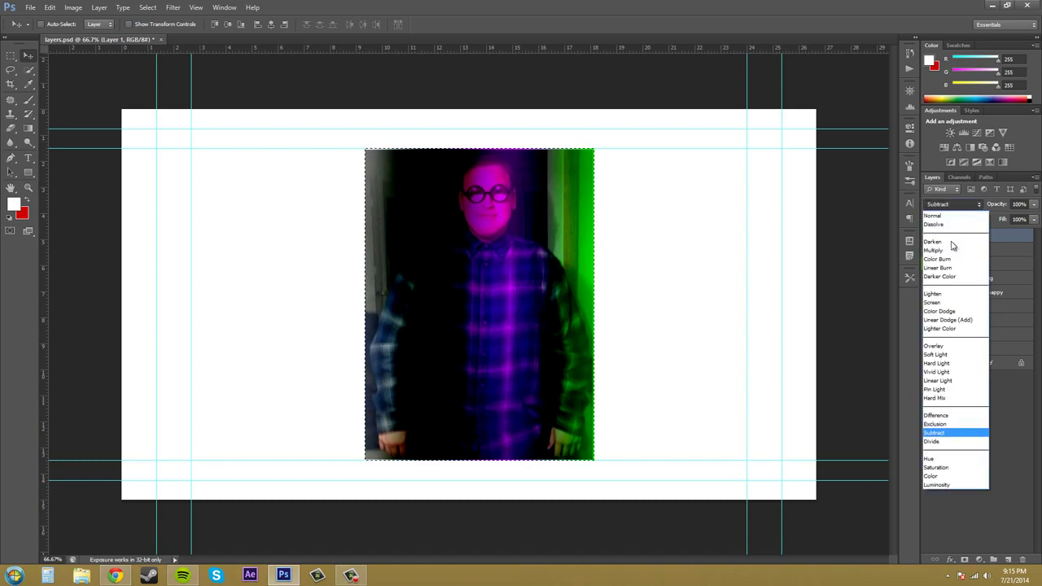
{"action": "left_click", "coordinate": [943, 440]}
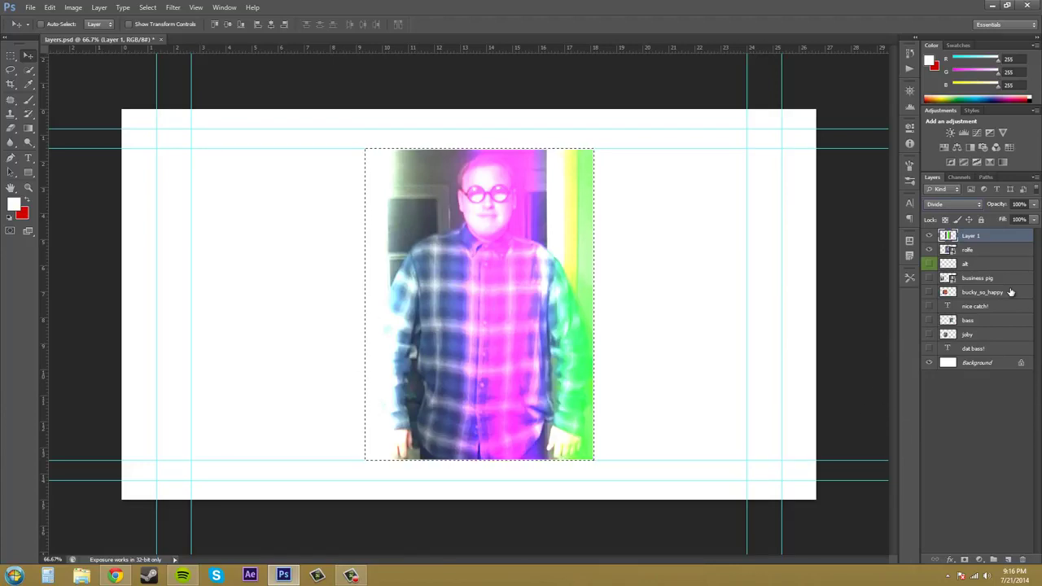
{"action": "left_click", "coordinate": [953, 204]}
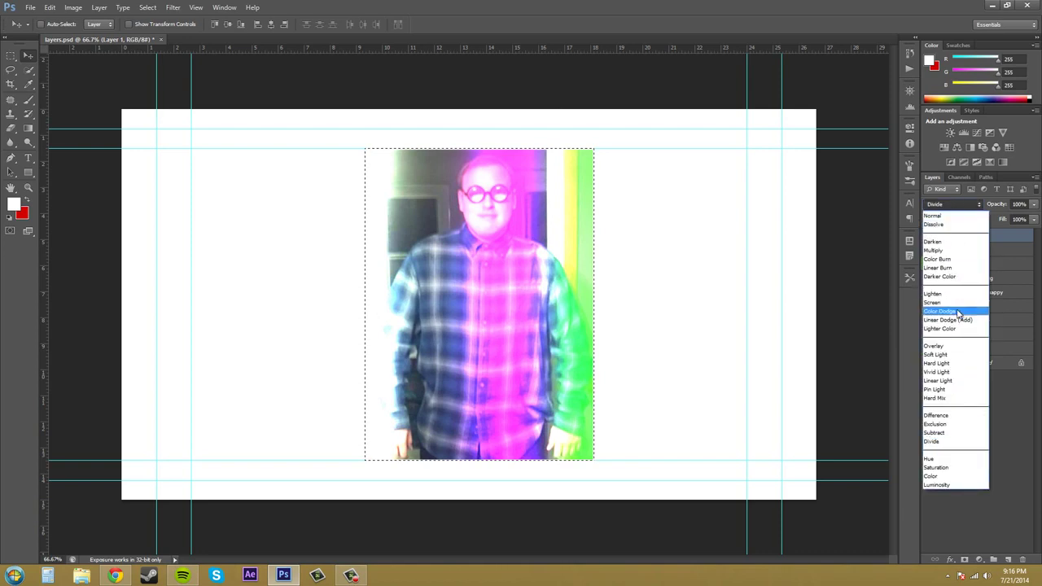
Step: Apply Hue to Layer 1, then Saturation for a red face and blue shirt
{"action": "left_click", "coordinate": [945, 460]}
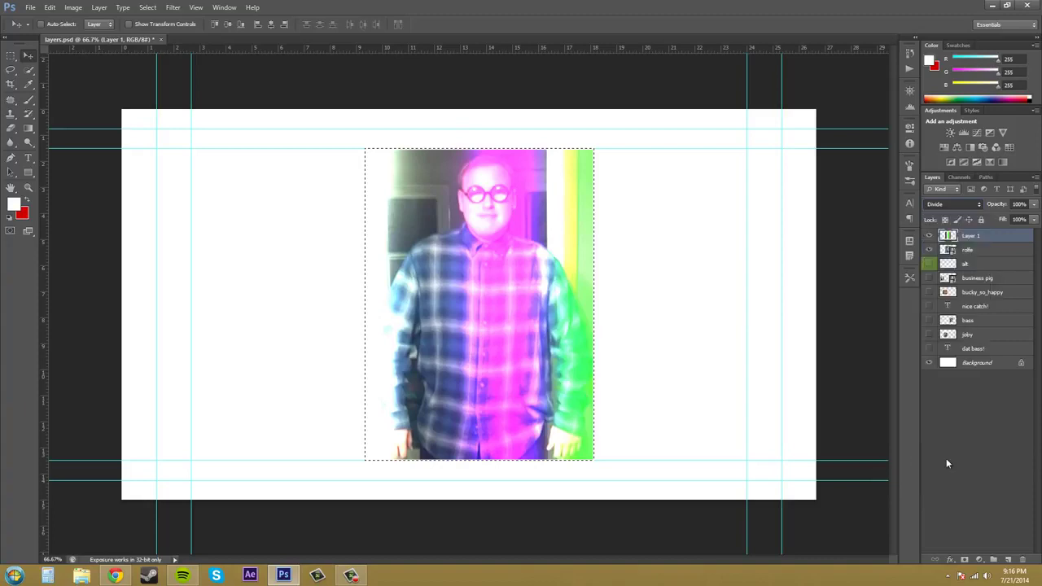
{"action": "left_click", "coordinate": [351, 575]}
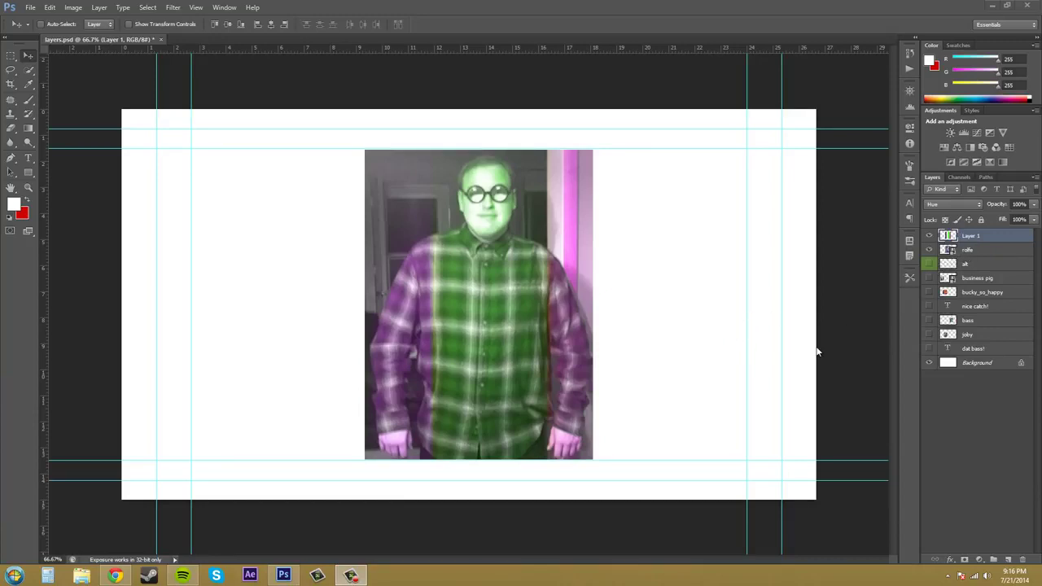
{"action": "left_click", "coordinate": [951, 204]}
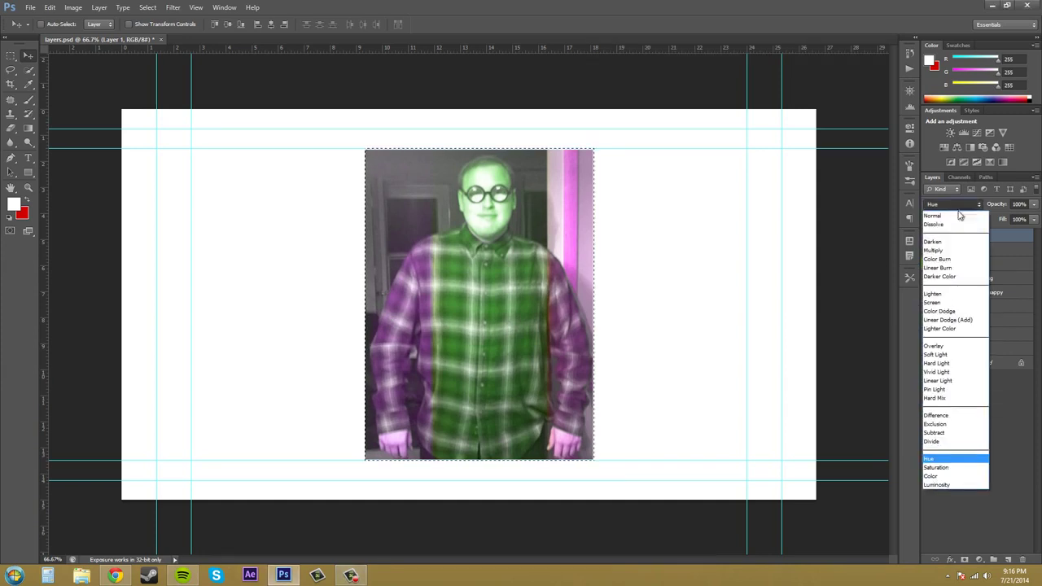
{"action": "left_click", "coordinate": [936, 467]}
{"action": "left_click", "coordinate": [115, 575]}
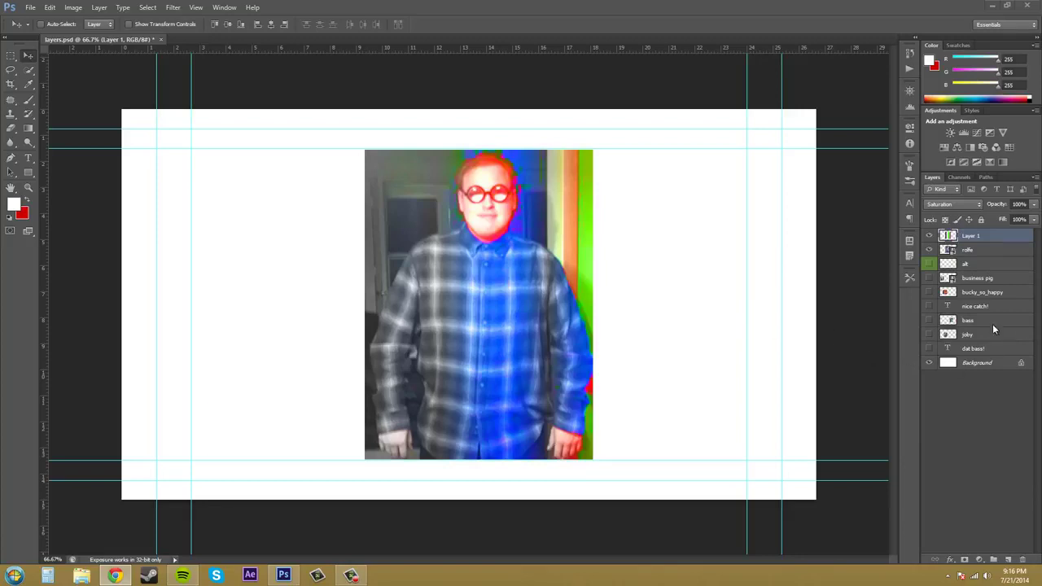
Step: Preview the Color blend mode on Layer 1
{"action": "left_click", "coordinate": [944, 204]}
{"action": "left_click", "coordinate": [945, 202]}
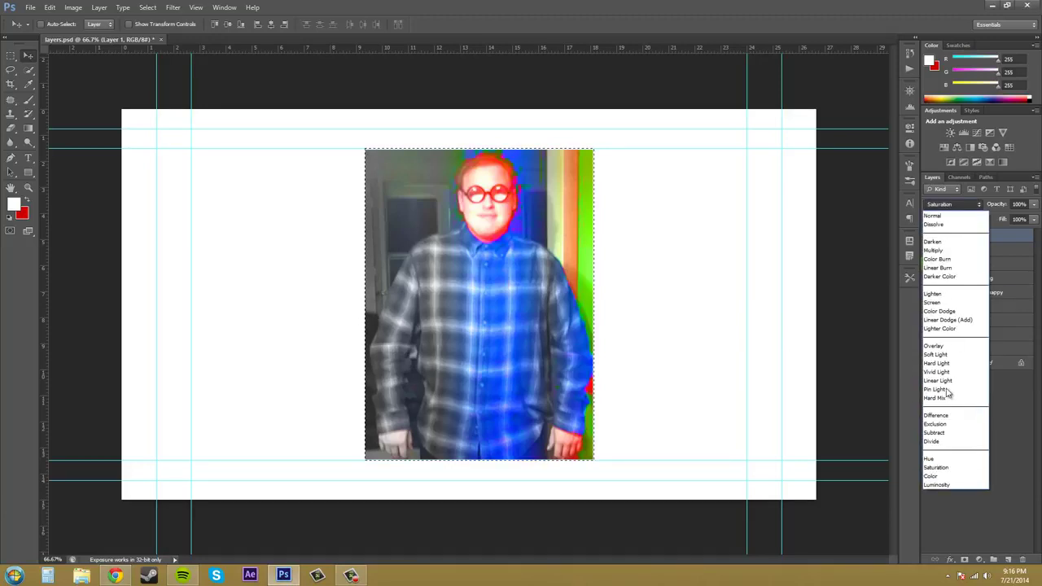
{"action": "left_click", "coordinate": [948, 479]}
{"action": "left_click", "coordinate": [116, 575]}
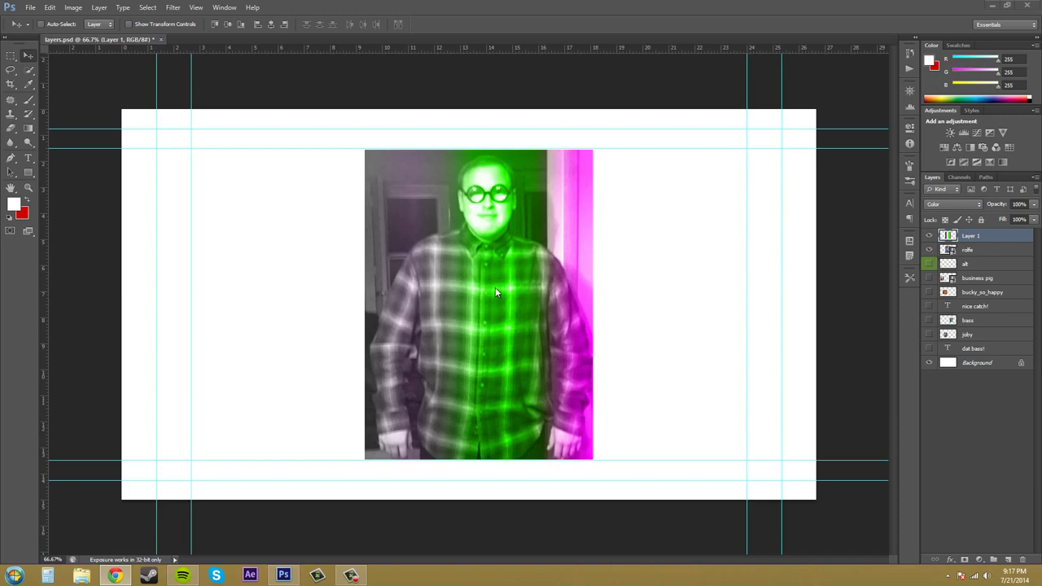
Step: Set Layer 1 to Luminosity and deselect with Ctrl+D
{"action": "left_click", "coordinate": [977, 204]}
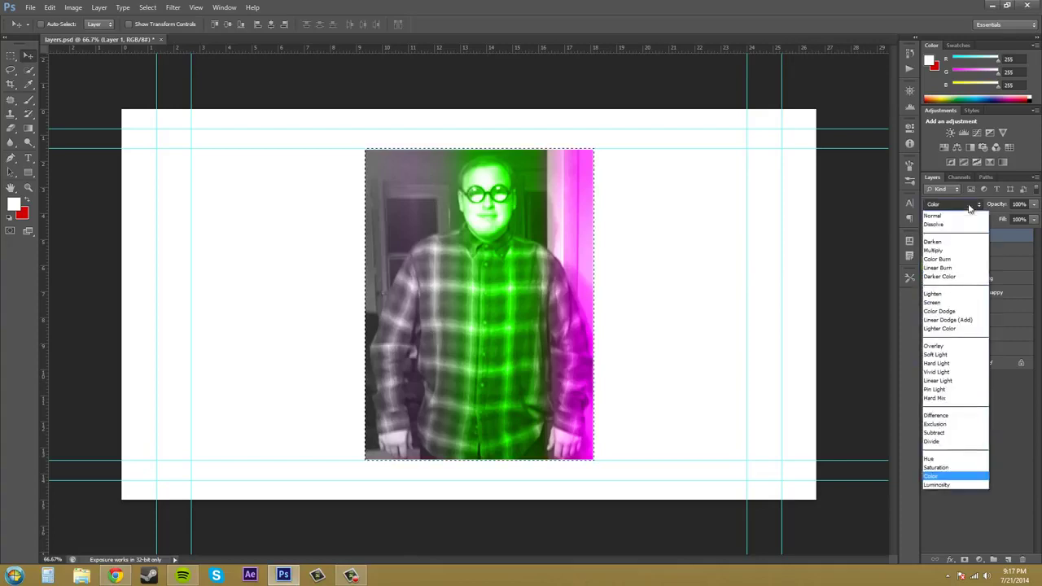
{"action": "left_click", "coordinate": [936, 484]}
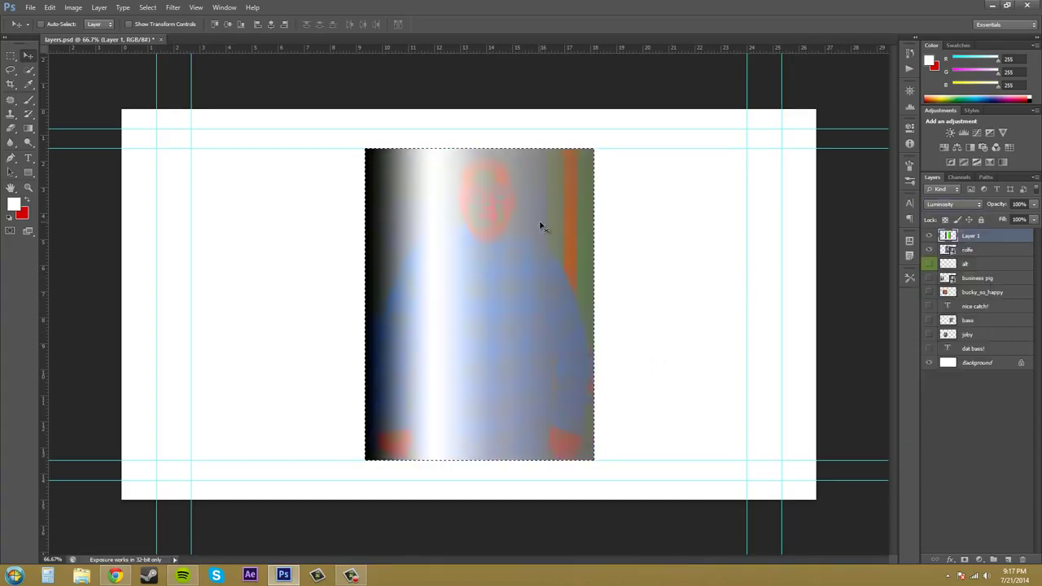
{"action": "key", "text": "ctrl+d"}
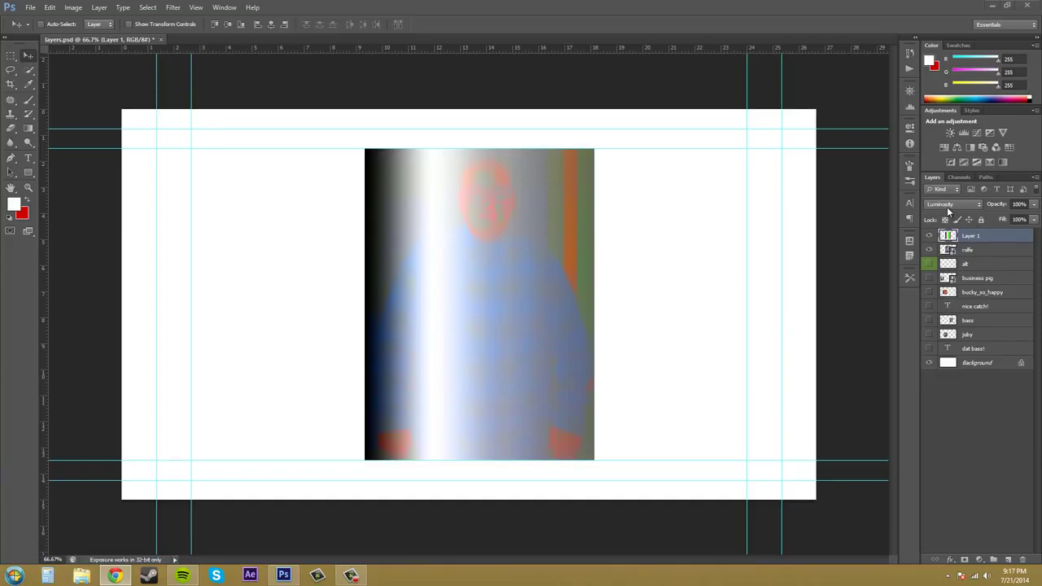
{"action": "left_click", "coordinate": [973, 250]}
{"action": "left_click", "coordinate": [947, 249], "text": "ctrl"}
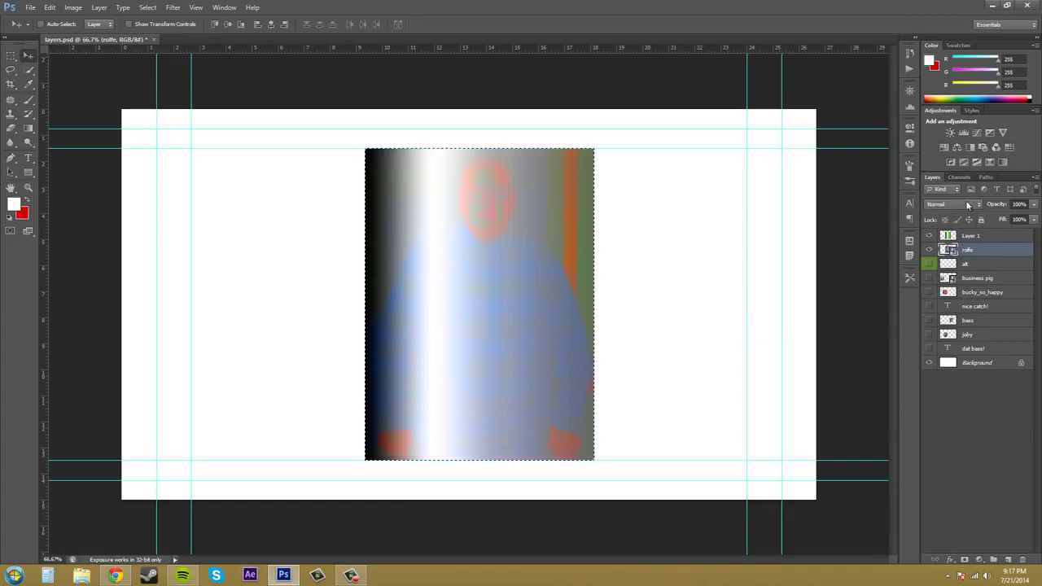
{"action": "left_click", "coordinate": [977, 236]}
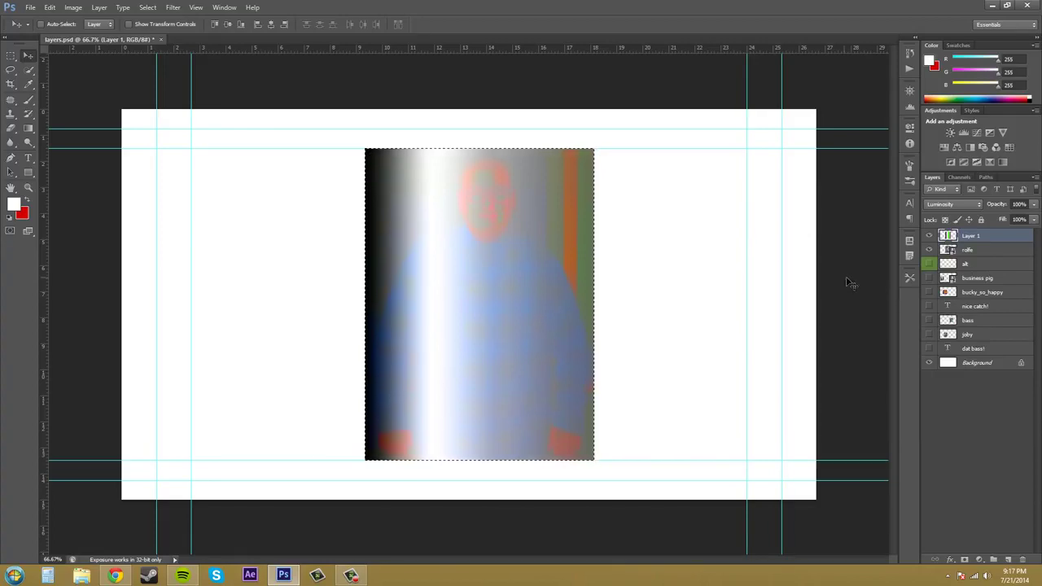
{"action": "key", "text": "alt+Tab"}
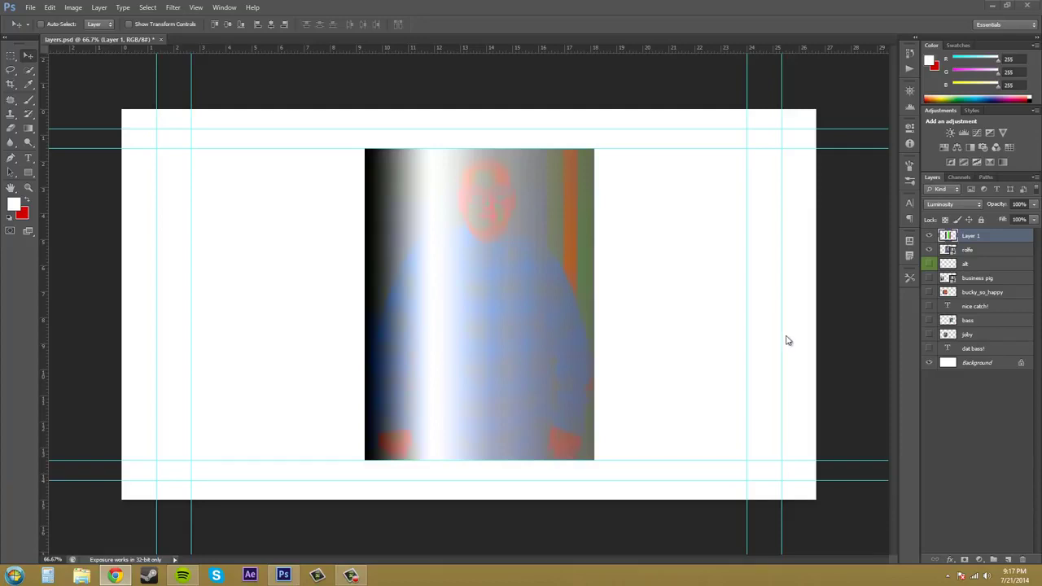
{"action": "left_click", "coordinate": [937, 437]}
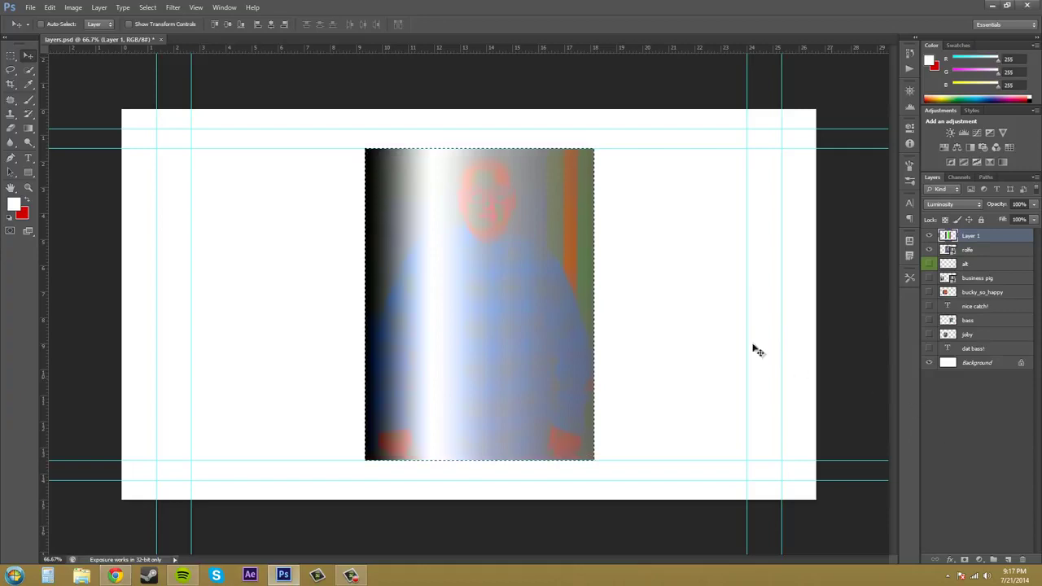